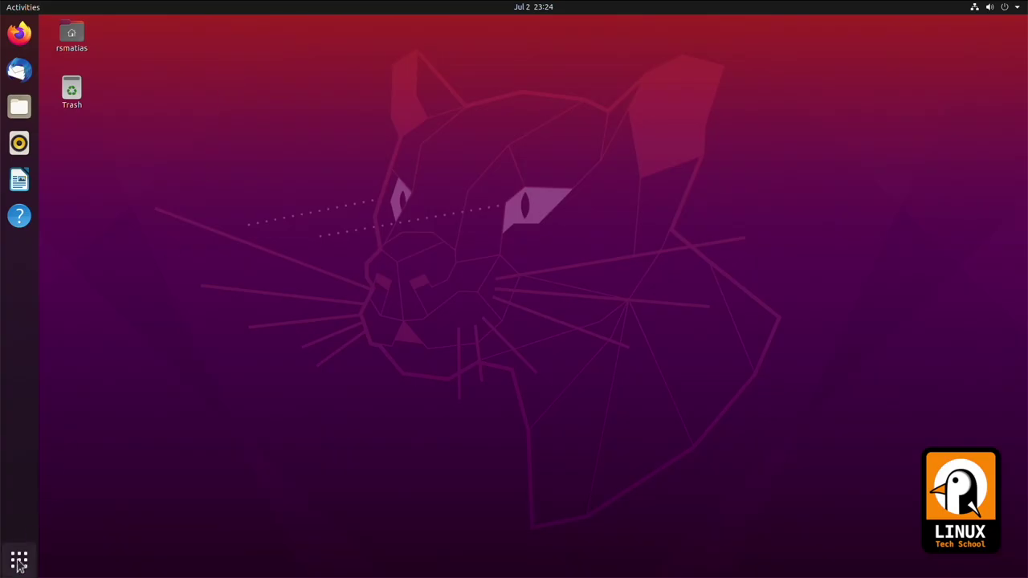
# Launch Terminal from the application search and maximize its window
pyautogui.click(19, 560)
pyautogui.write('te')
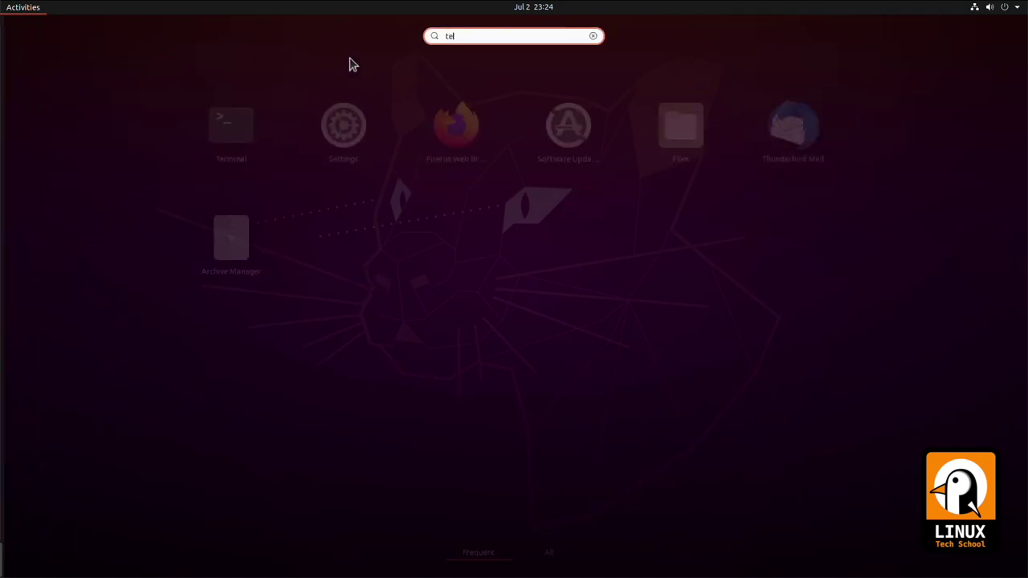
pyautogui.write('lrm')
pyautogui.press('Return')
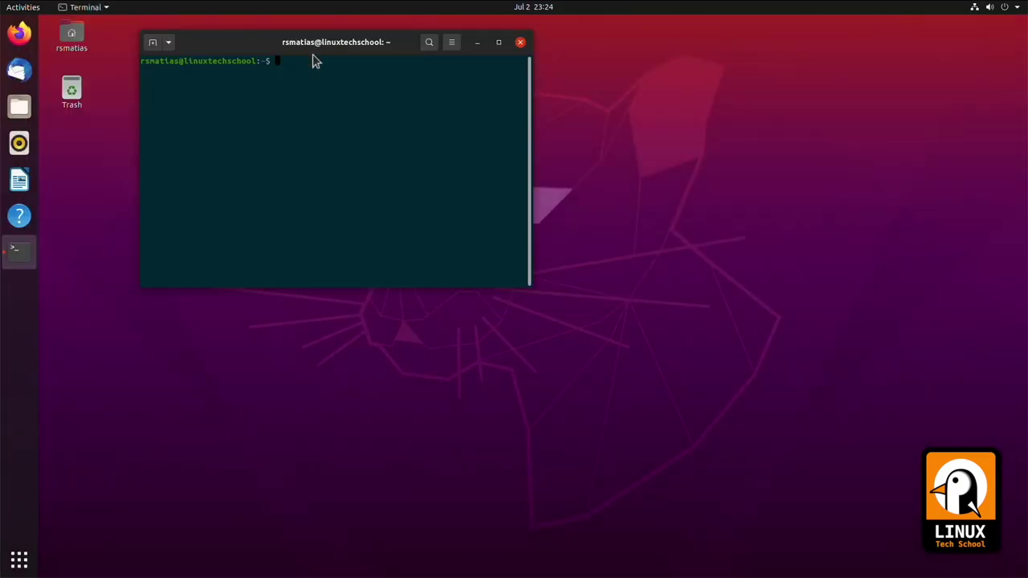
pyautogui.click(498, 44)
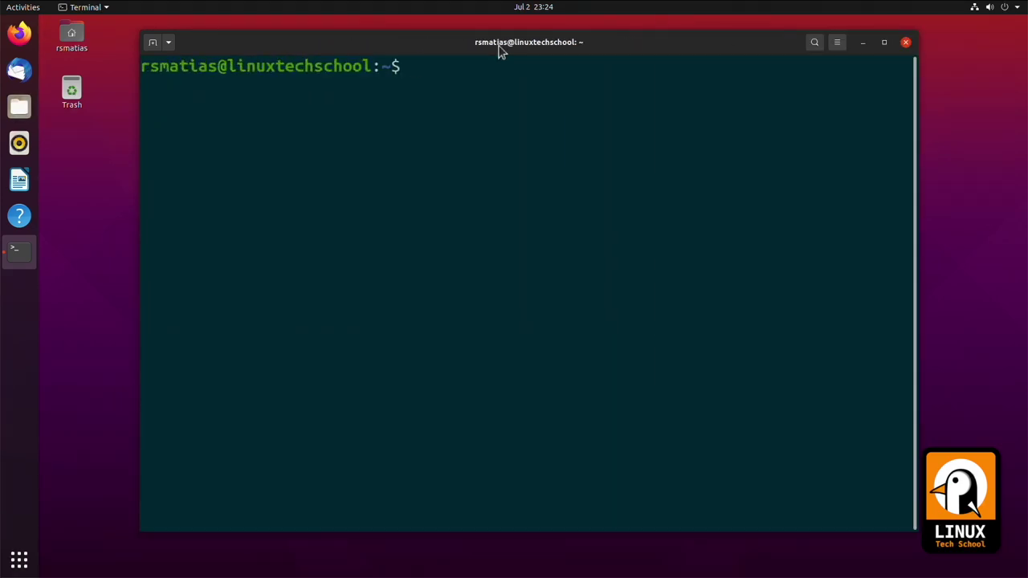
# Run lsusb to list the USB devices, shrink the text, and exit the terminal
pyautogui.write('lsusb')
pyautogui.press('Return')
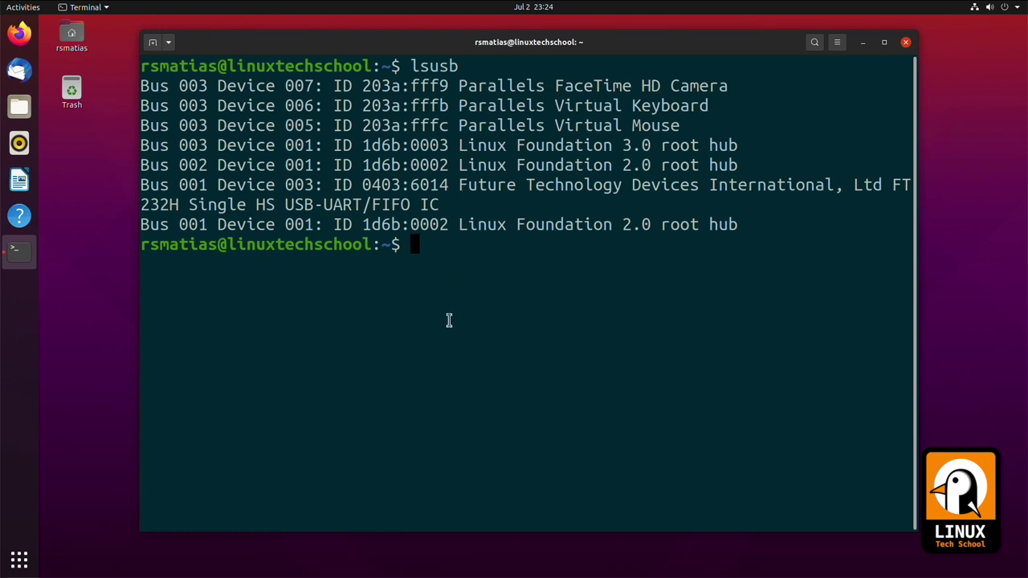
pyautogui.hotkey('ctrl', '-')
pyautogui.hotkey('ctrl', 'd')
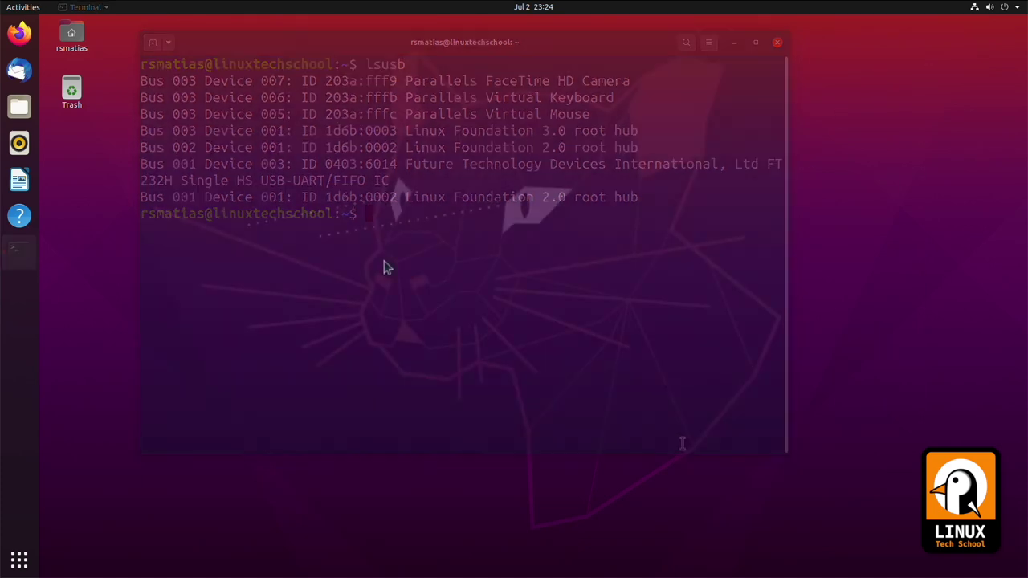
# Launch WaveForms from the application search
pyautogui.click(21, 562)
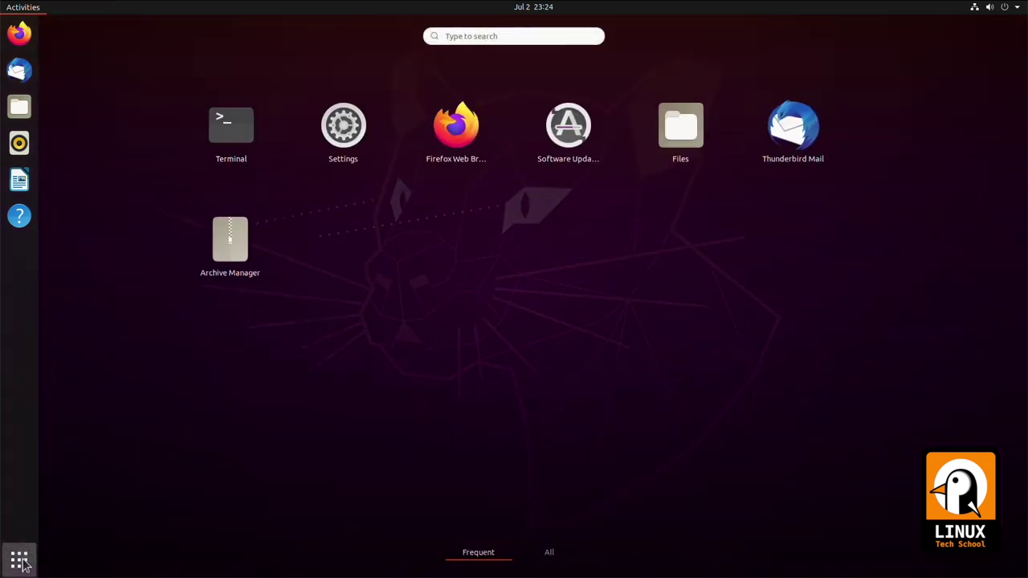
pyautogui.write('wal')
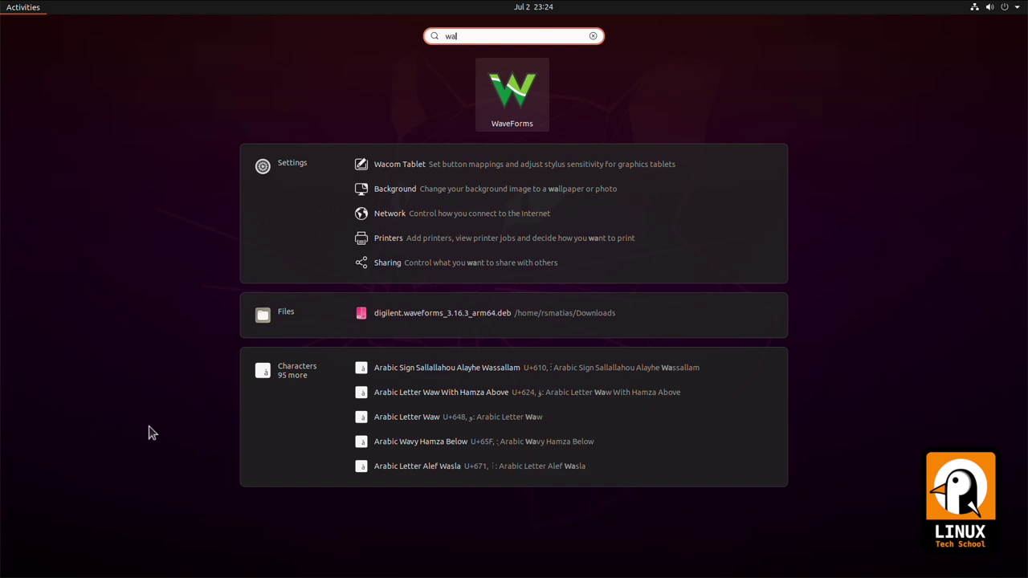
pyautogui.click(503, 112)
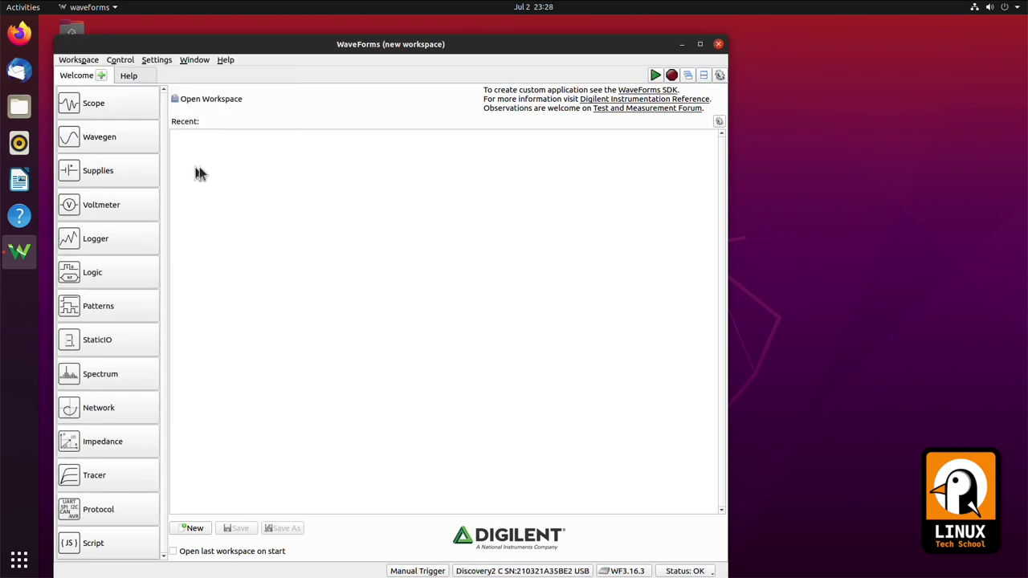
# Open a Scope instrument, run it, and return to the Welcome page
pyautogui.click(93, 103)
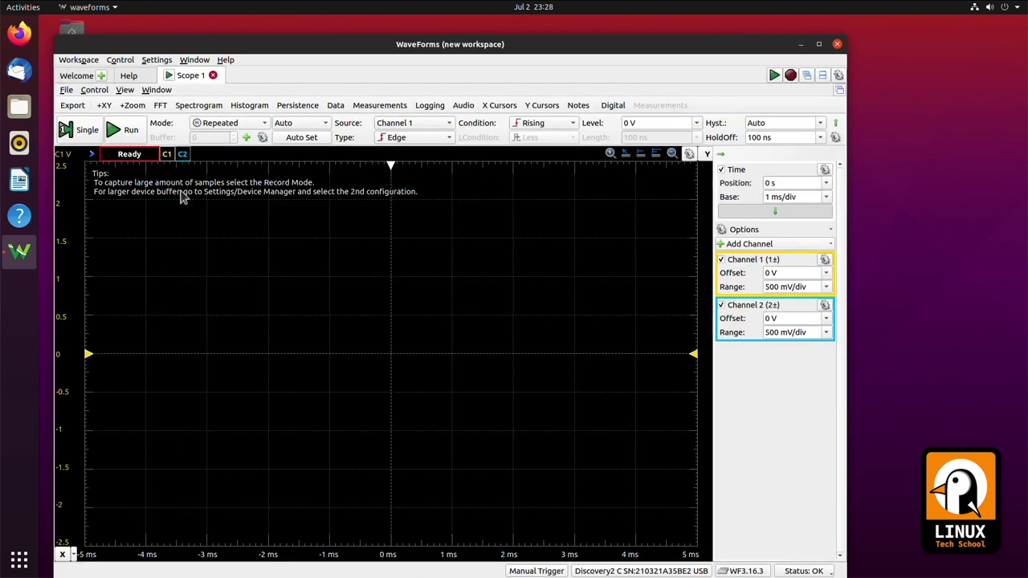
pyautogui.click(126, 133)
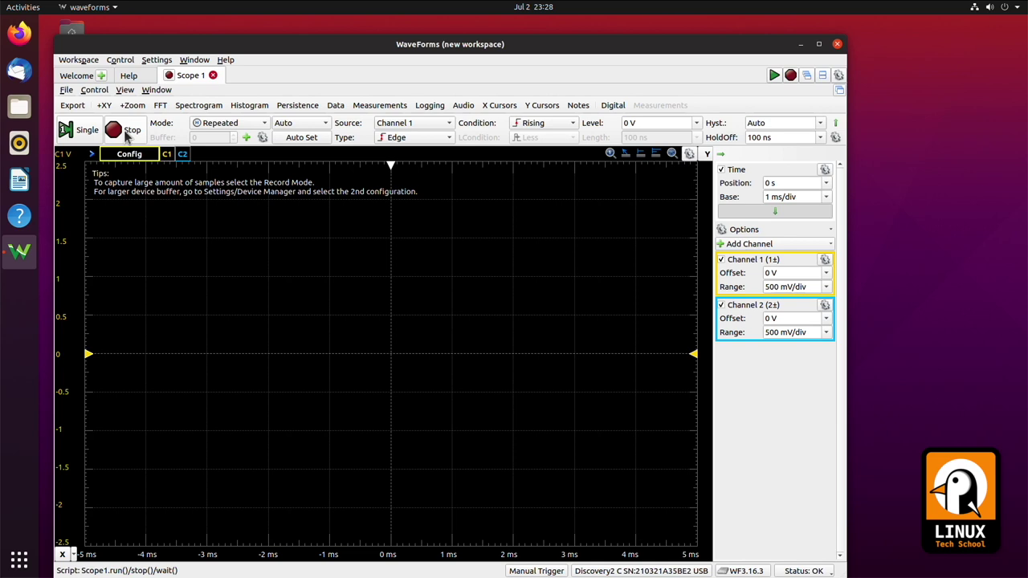
pyautogui.click(83, 76)
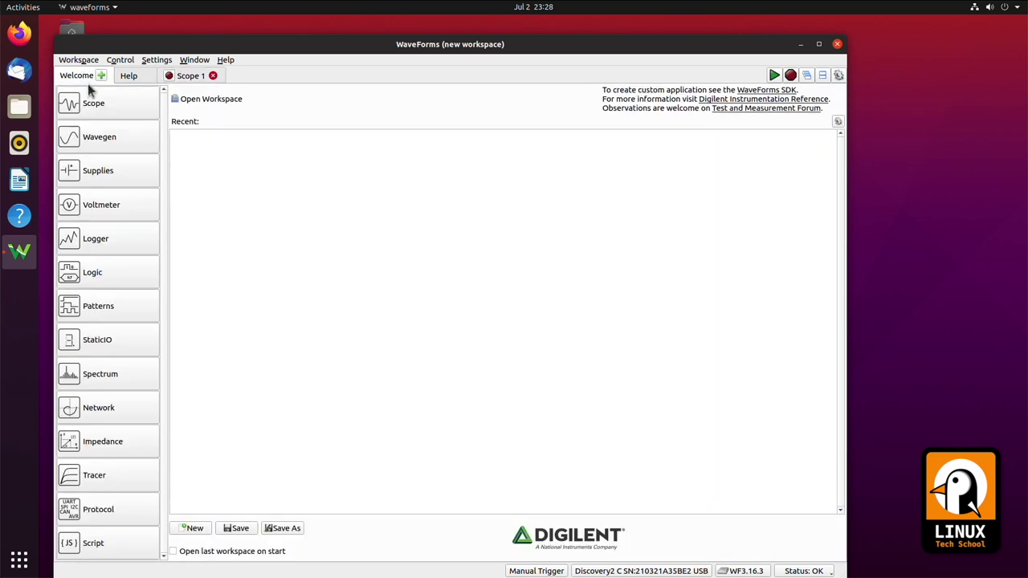
# Run the 1 kHz, 1 V sine on Wavegen Channel 1 and switch to the Scope 1 tab
pyautogui.click(97, 142)
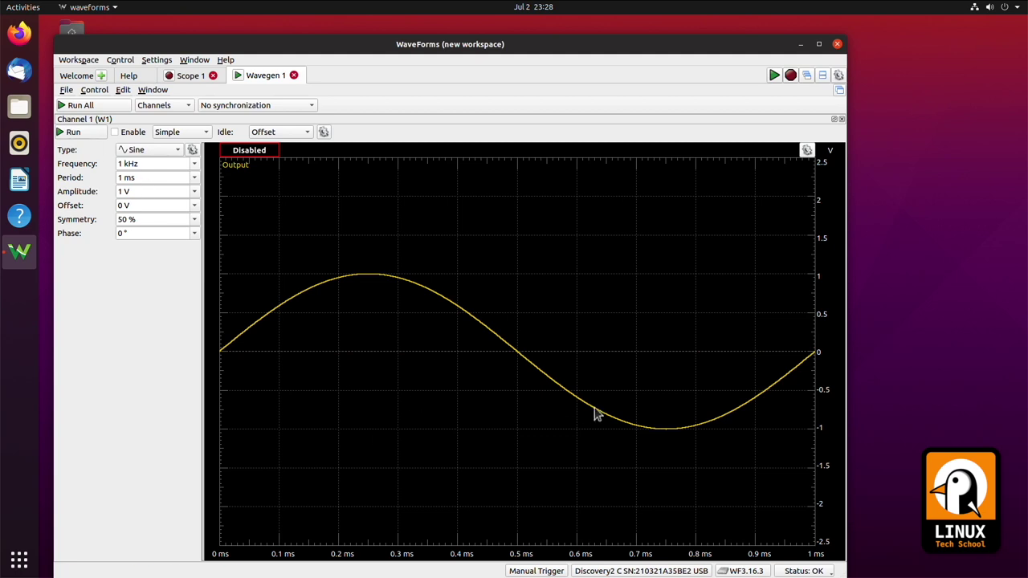
pyautogui.click(73, 133)
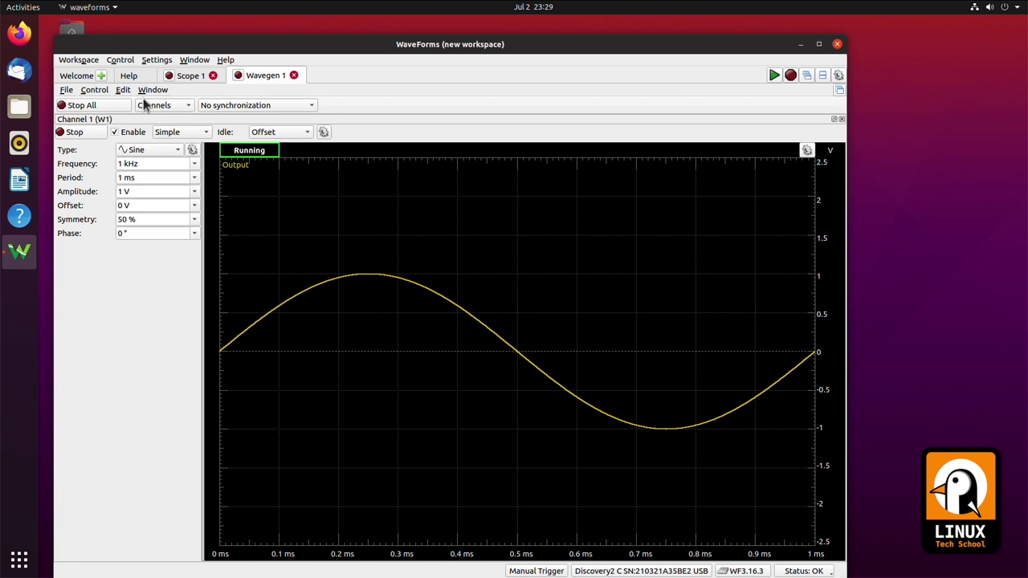
pyautogui.click(190, 76)
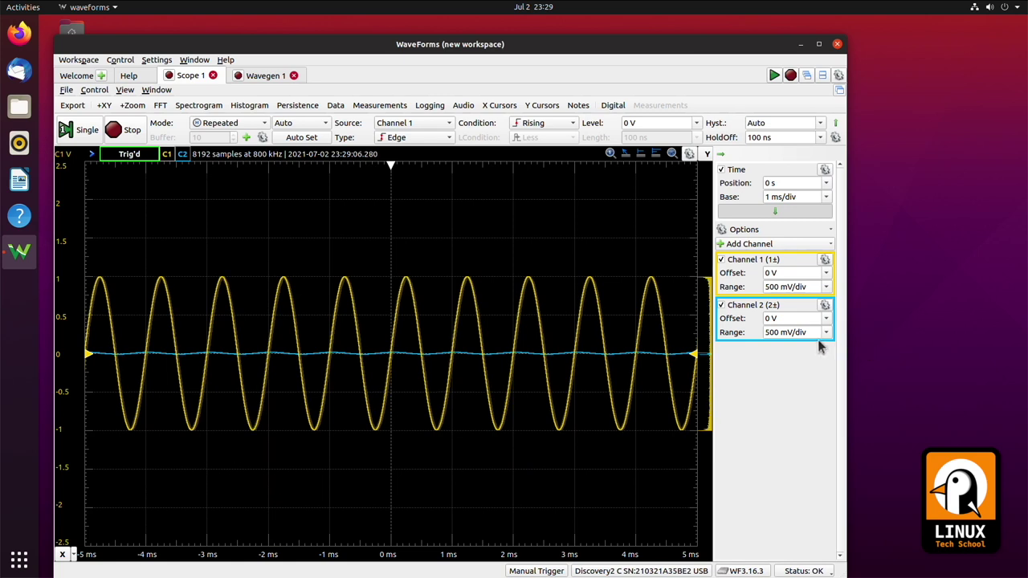
# Change the Scope 1 time base to 100 us/div, then to 500 us/div
pyautogui.click(826, 198)
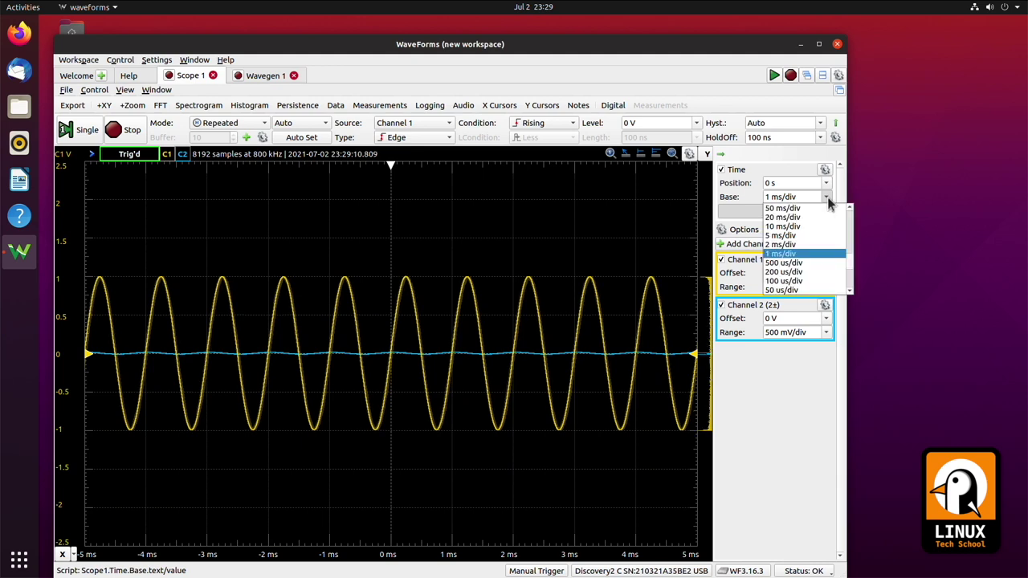
pyautogui.click(783, 281)
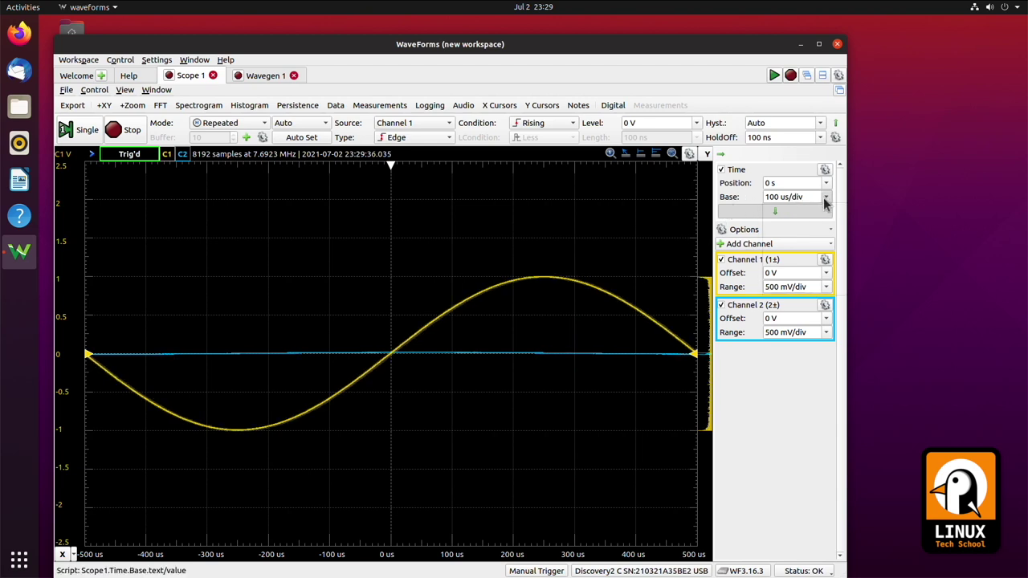
pyautogui.click(826, 198)
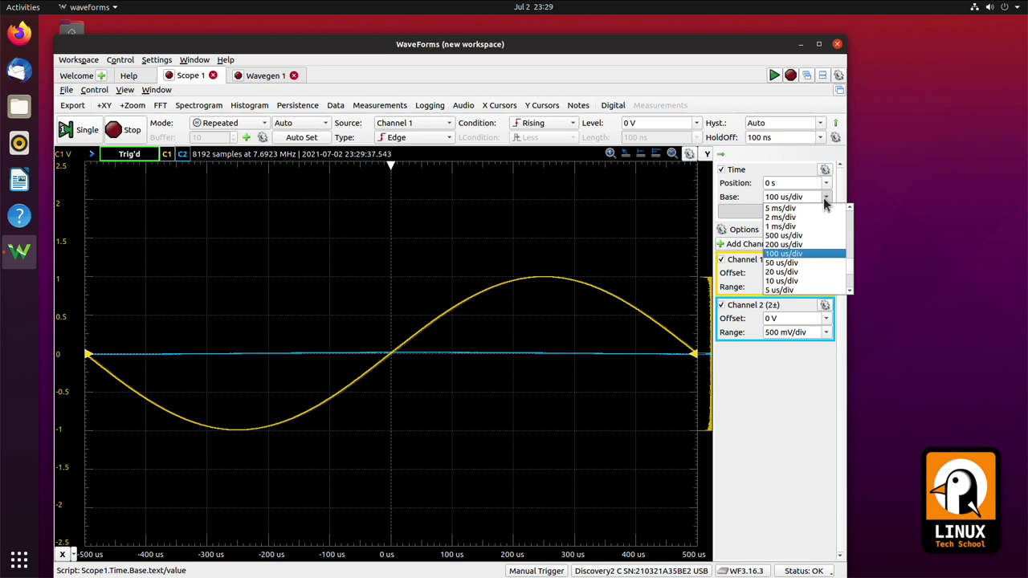
pyautogui.click(783, 236)
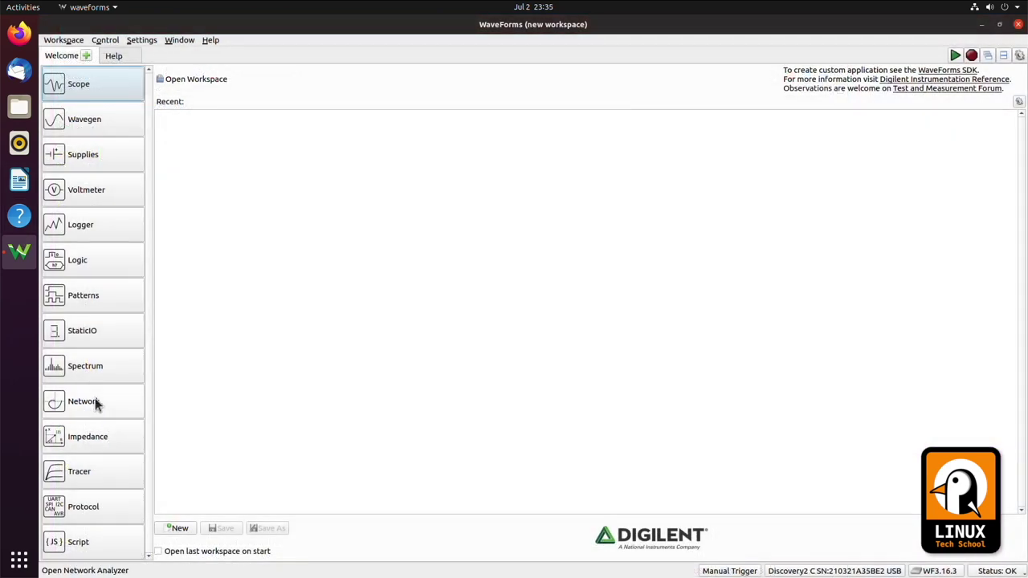
# Run a single Bode sweep, then set the sweep to start at 10 Hz and stop at 1 MHz
pyautogui.click(95, 404)
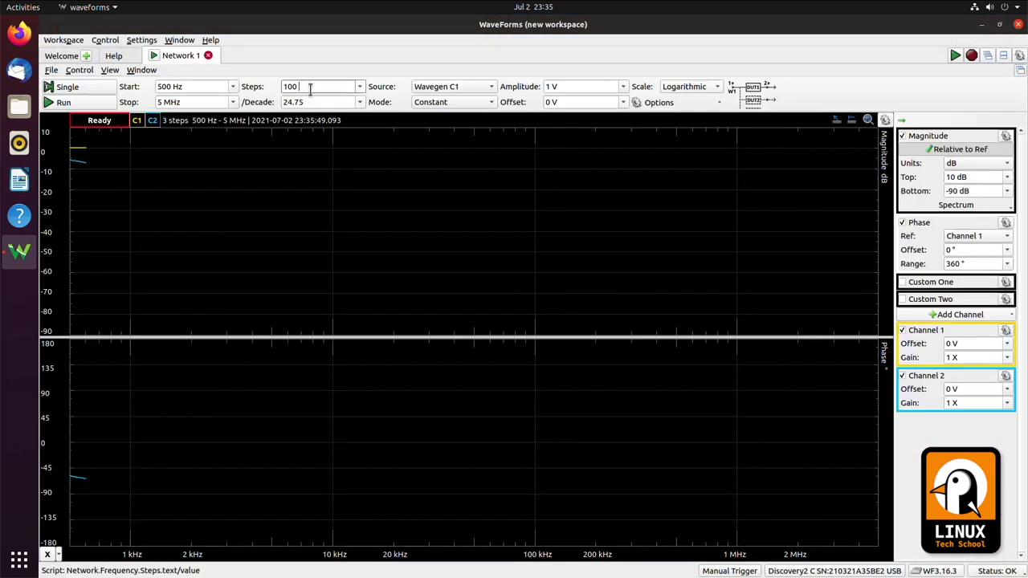
pyautogui.click(77, 87)
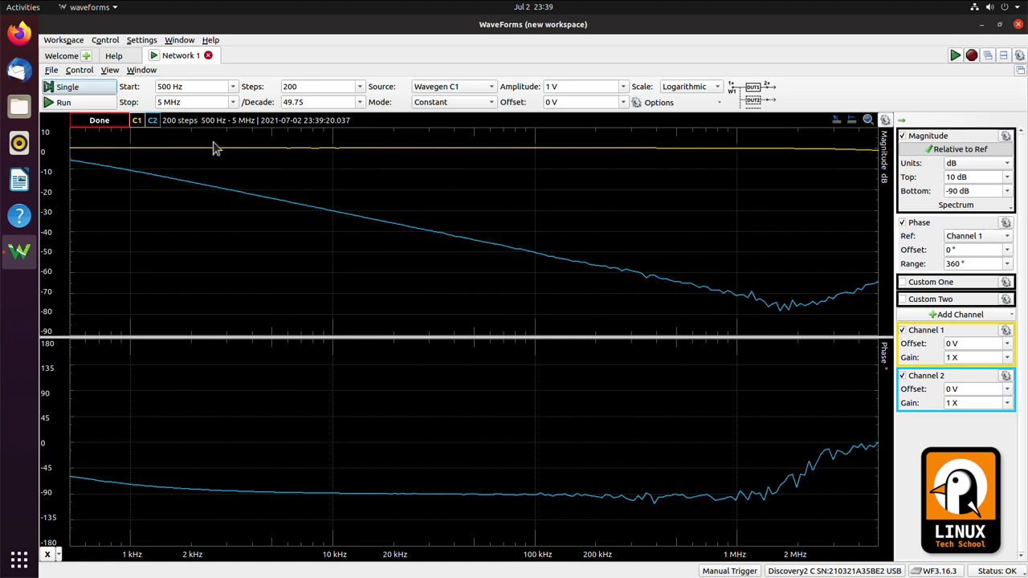
pyautogui.click(233, 87)
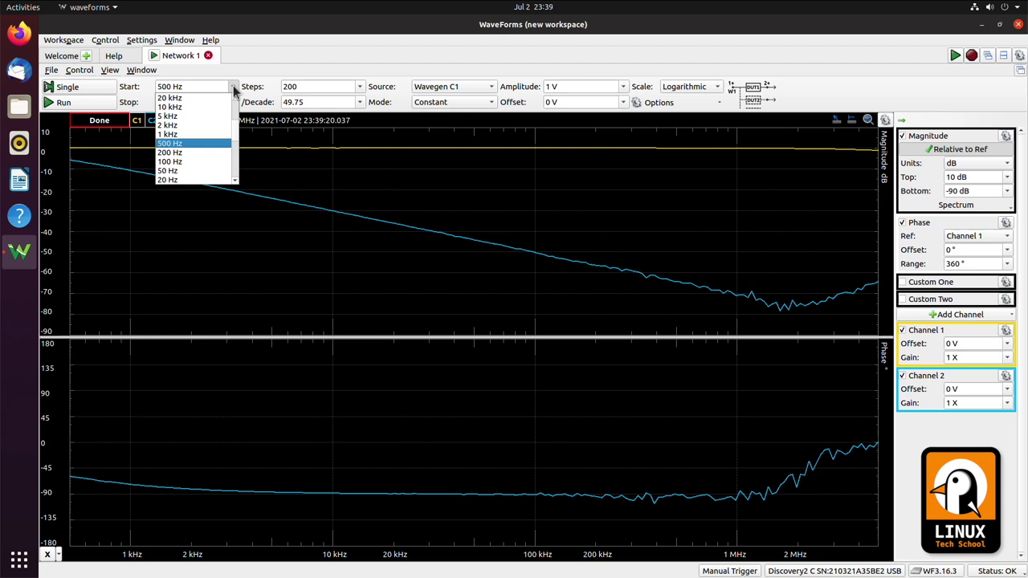
pyautogui.click(218, 180)
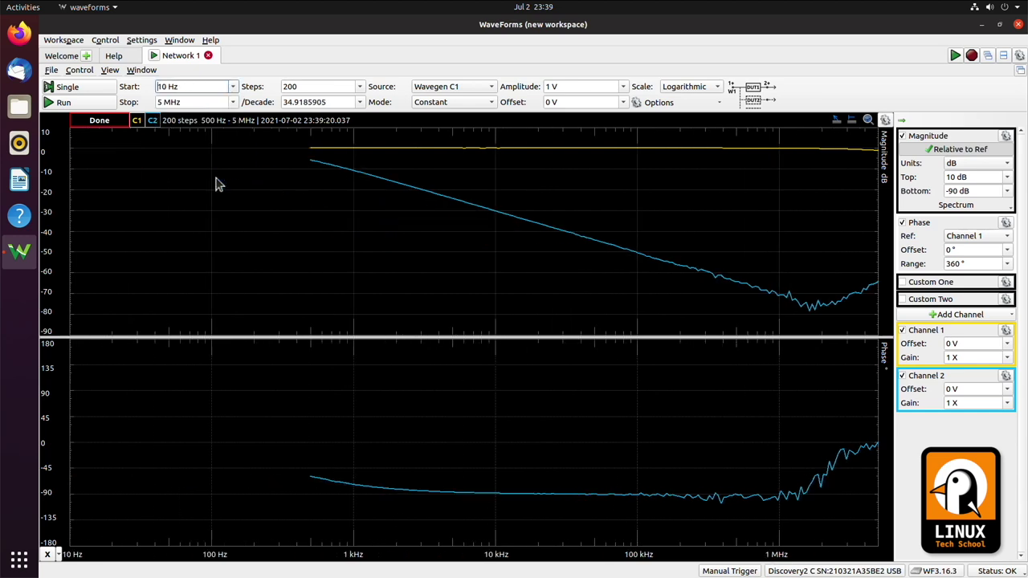
pyautogui.click(232, 103)
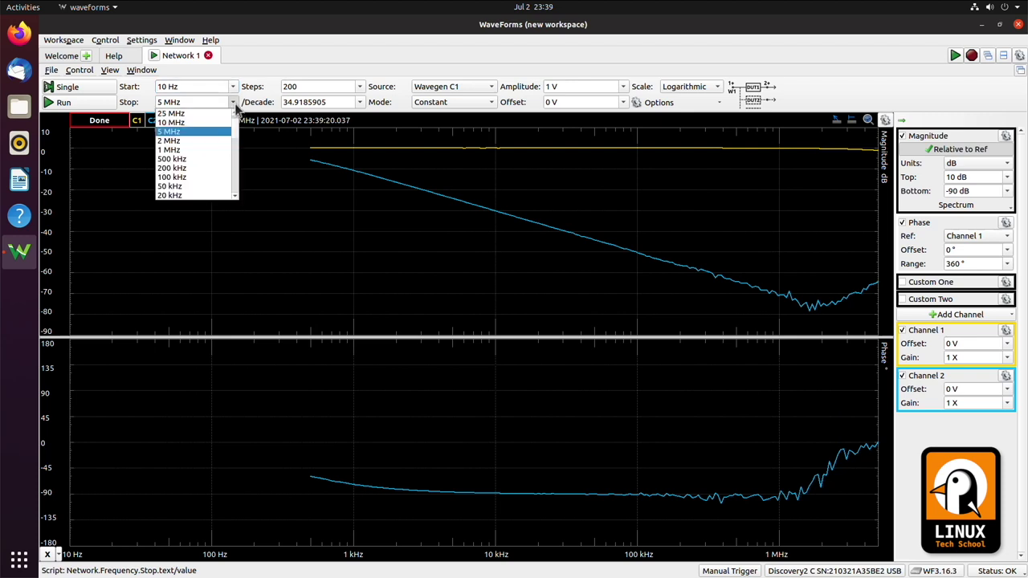
pyautogui.click(213, 151)
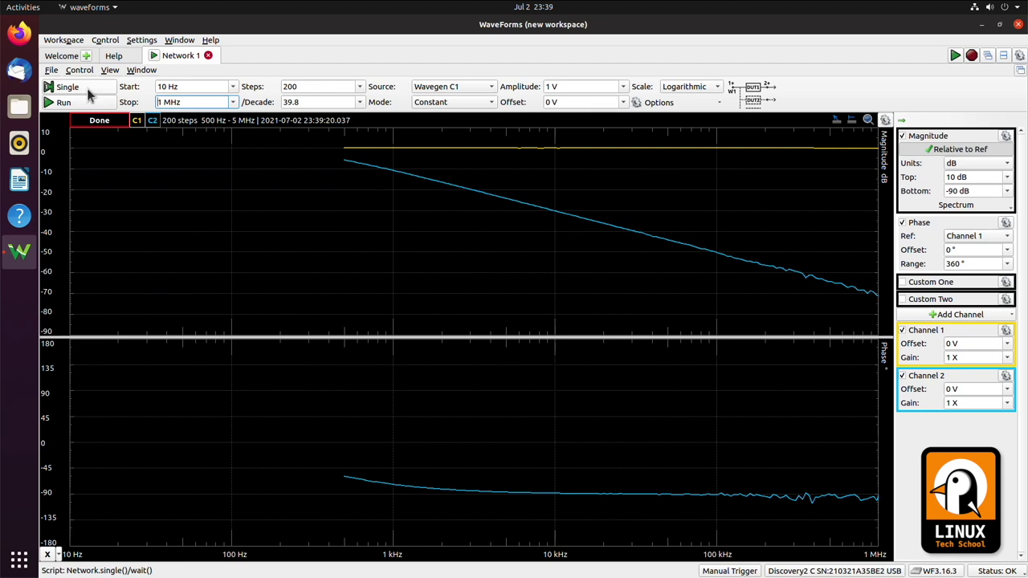
# Set the sweep to 100 steps and run a single sweep
pyautogui.doubleClick(310, 89)
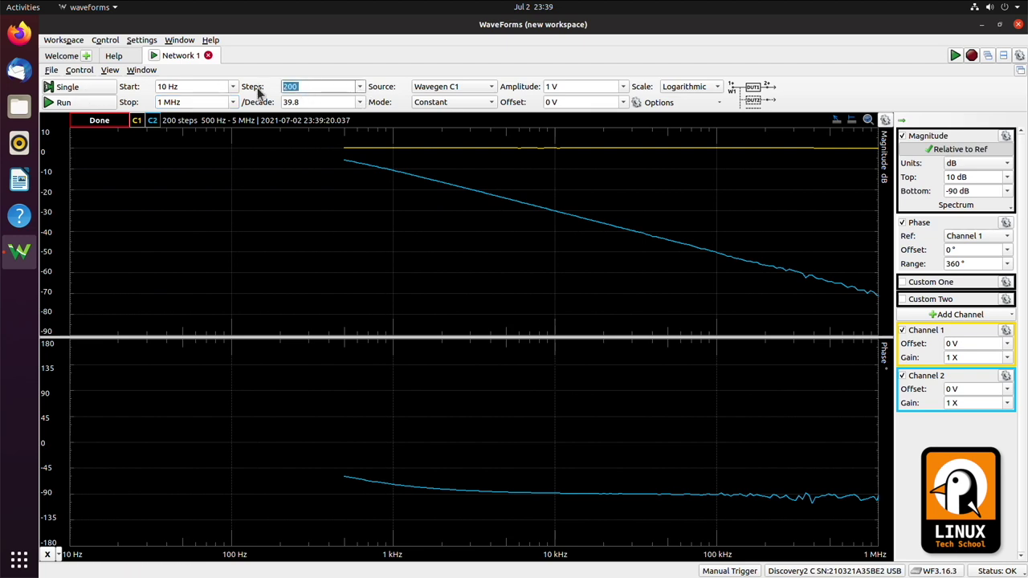
pyautogui.write('100')
pyautogui.press('Tab')
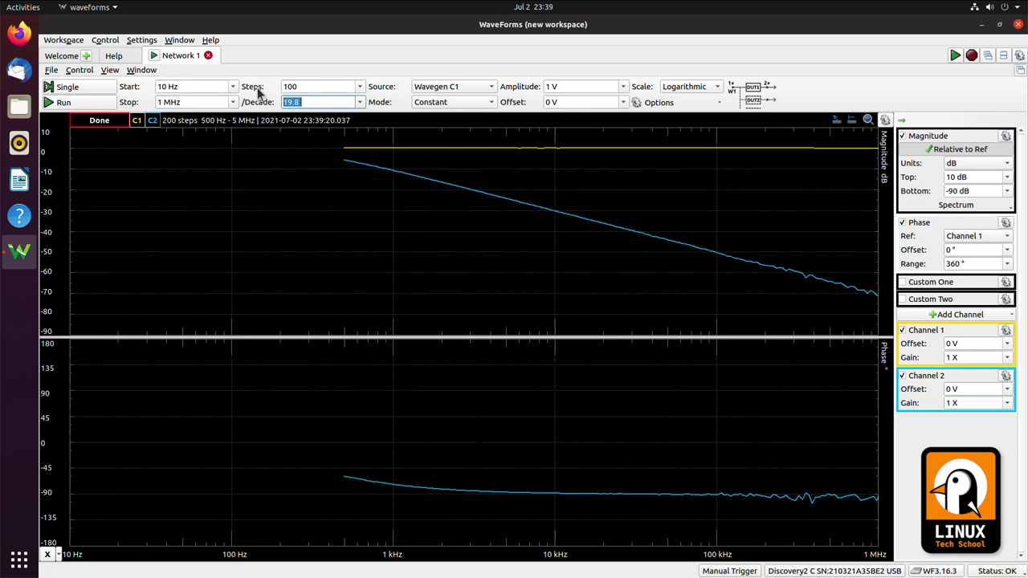
pyautogui.click(70, 88)
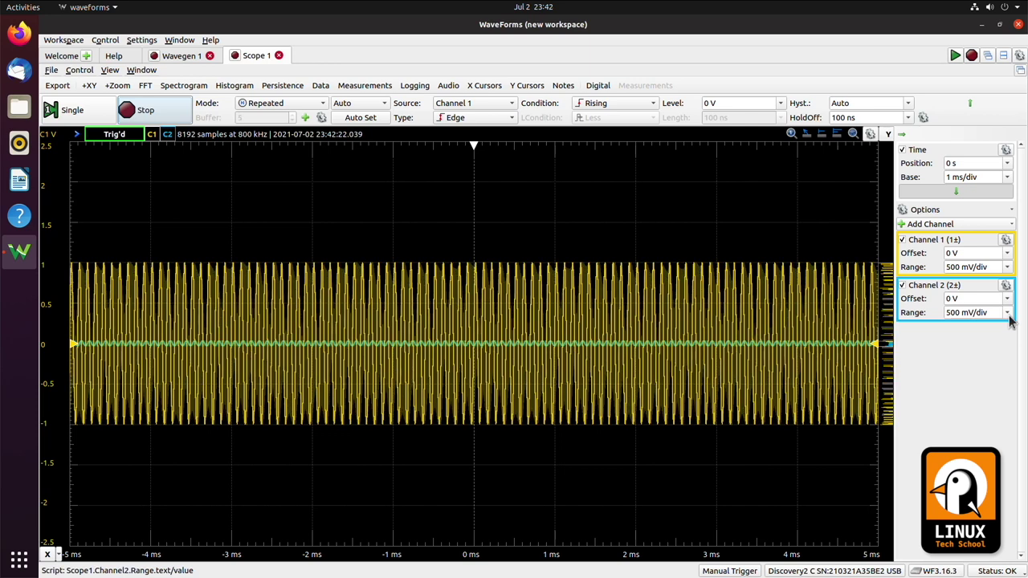
# Change the scope time base to 1 us/div, then to 10 us/div
pyautogui.click(1008, 178)
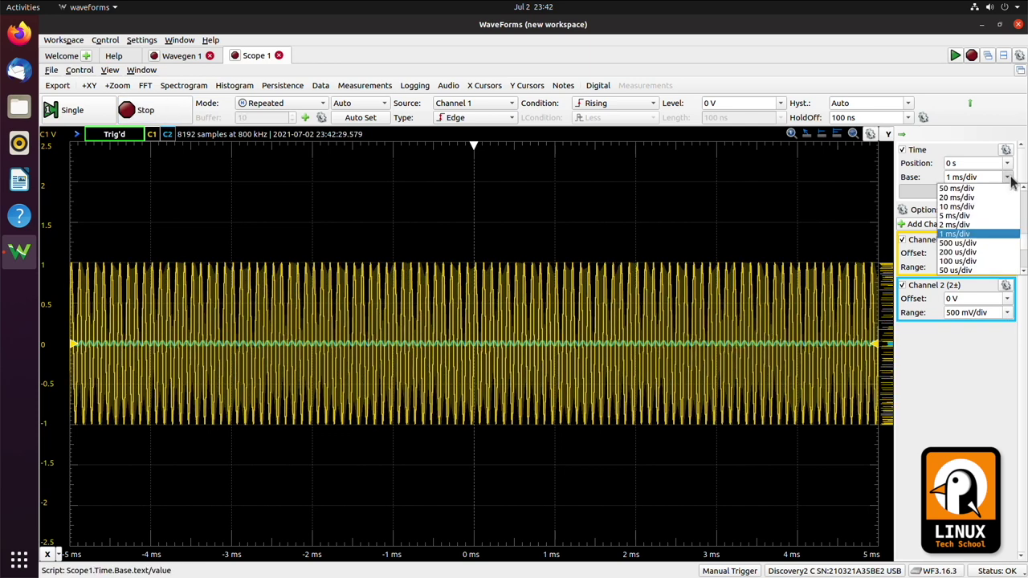
pyautogui.scroll(-2, 973, 268)
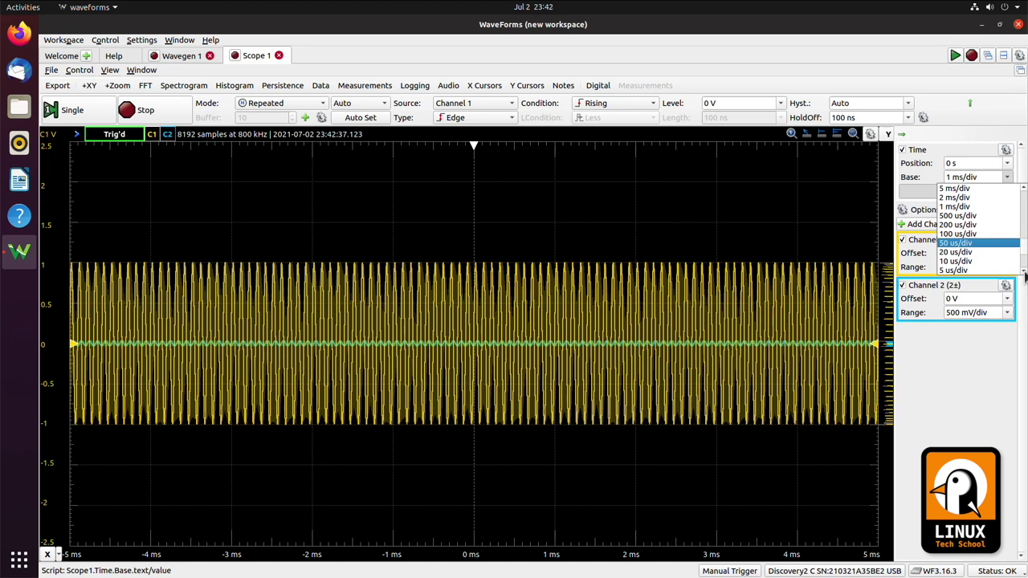
pyautogui.scroll(-2, 964, 257)
pyautogui.click(963, 269)
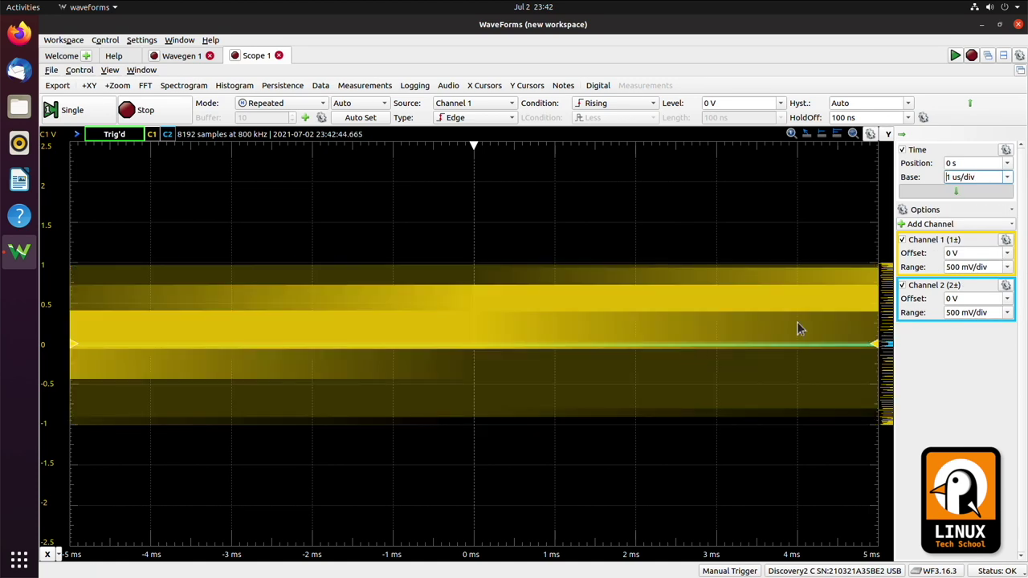
pyautogui.click(1009, 181)
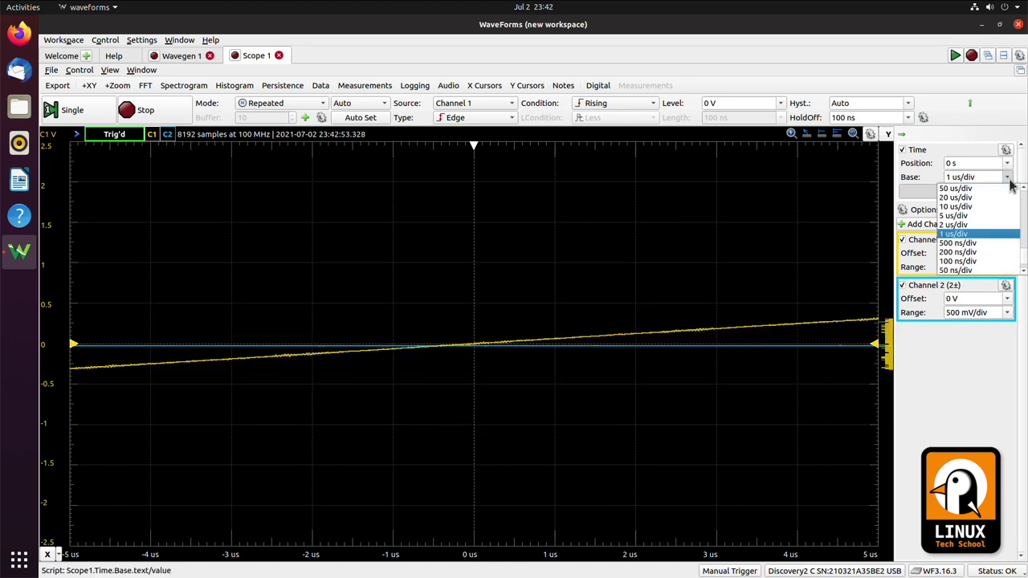
pyautogui.click(956, 205)
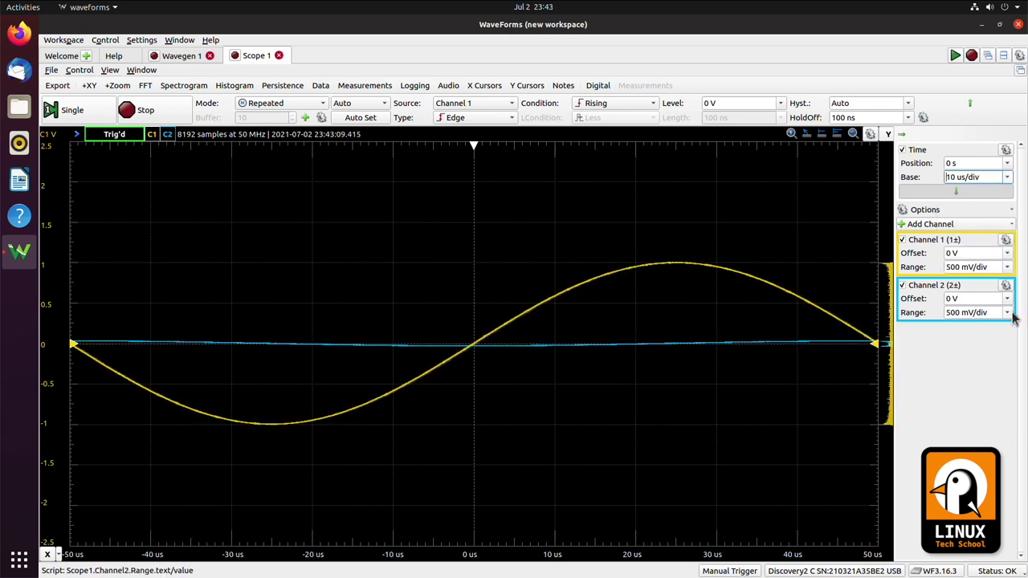
# Set Channel 1 and Channel 2 ranges to 200 mV/div and the time base to 50 us/div
pyautogui.click(1008, 267)
pyautogui.click(968, 304)
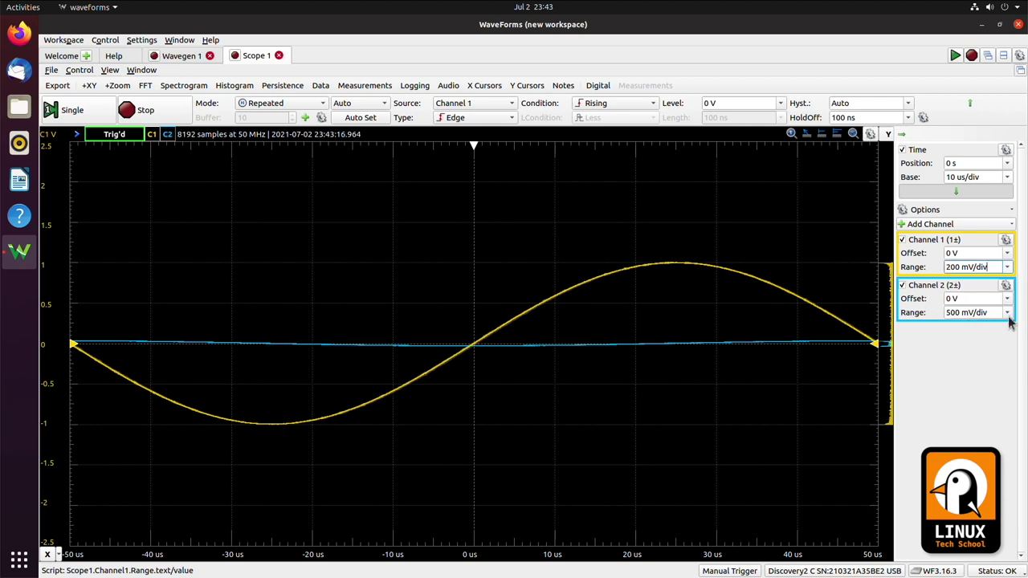
pyautogui.click(1008, 312)
pyautogui.click(976, 358)
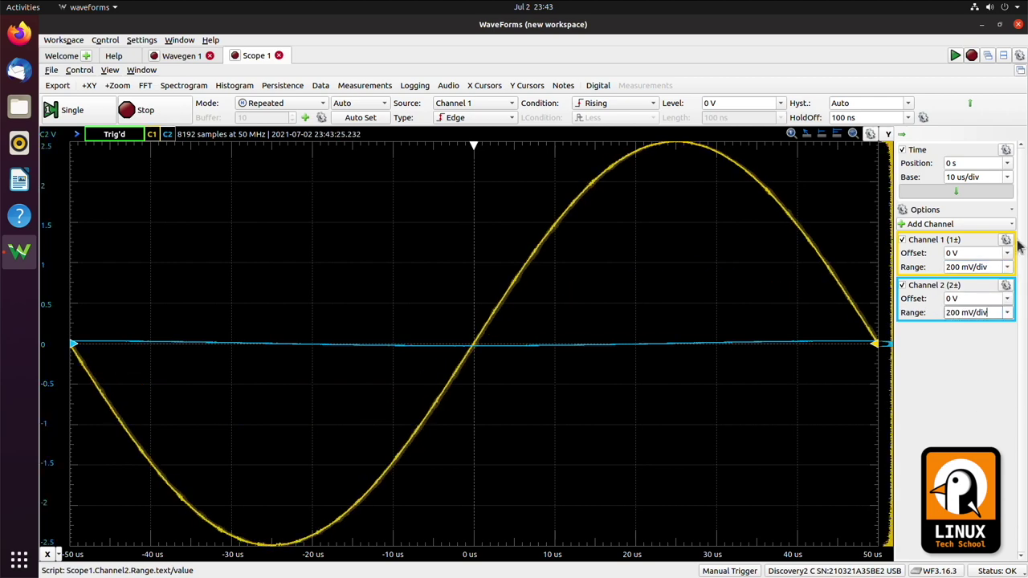
pyautogui.click(1007, 176)
pyautogui.click(959, 225)
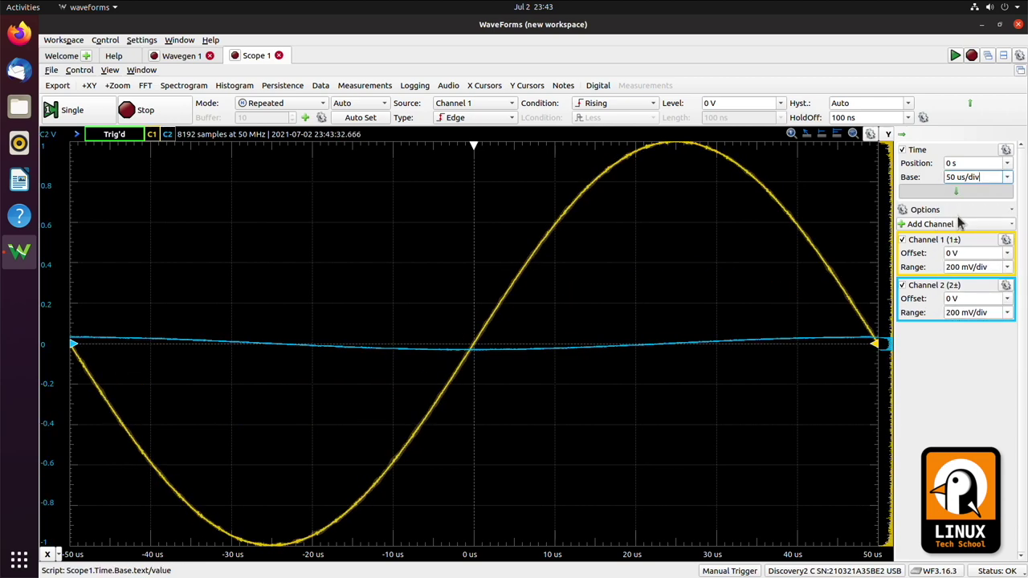
pyautogui.press('Return')
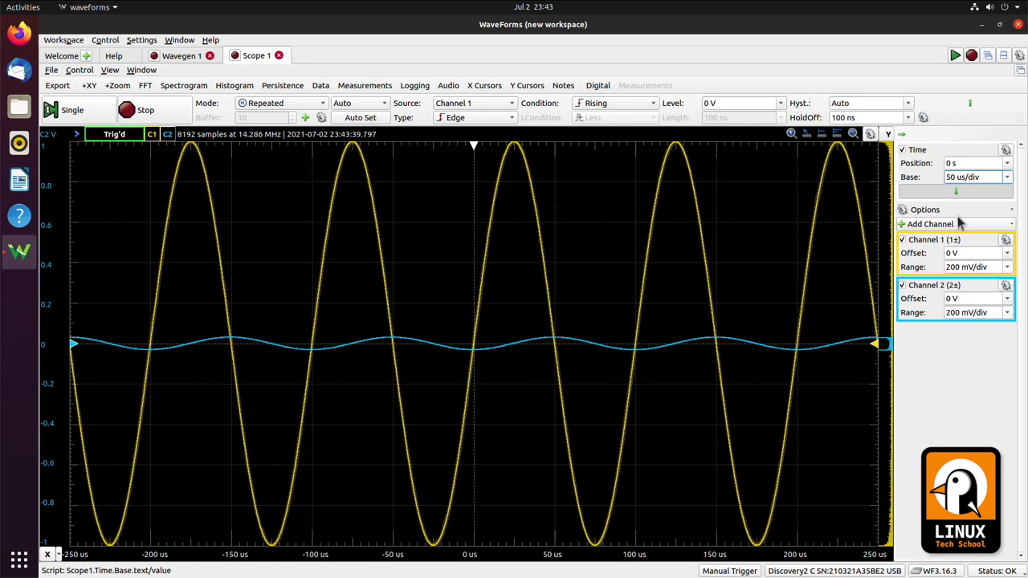